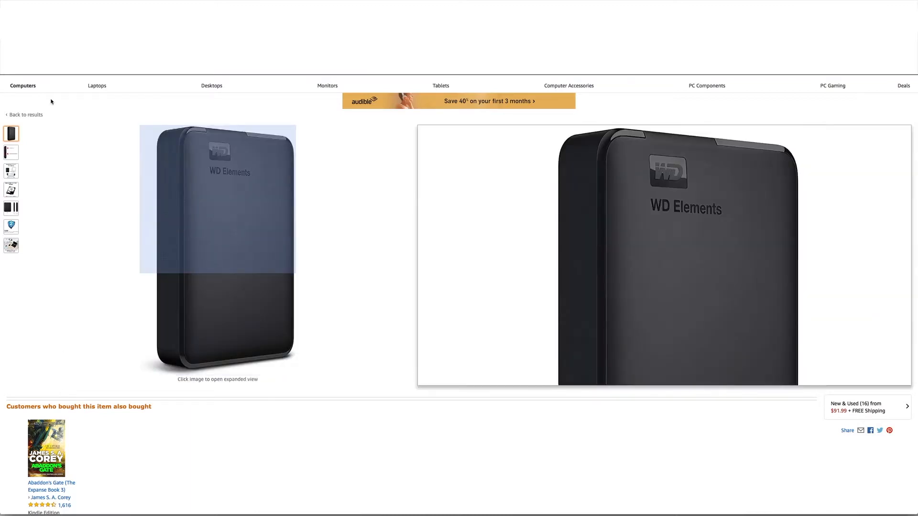
Step: View the second product image of the WD 4TB Elements portable hard drive
click(15, 155)
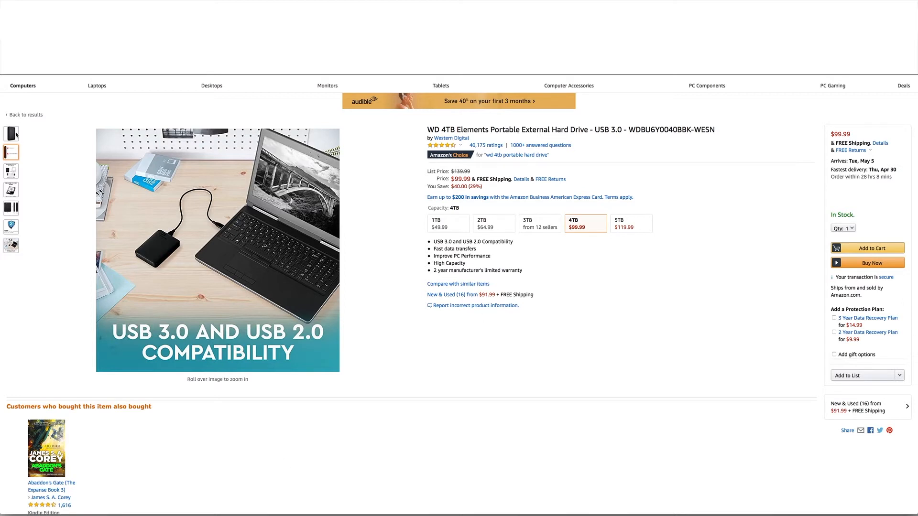
mouse_move(16, 135)
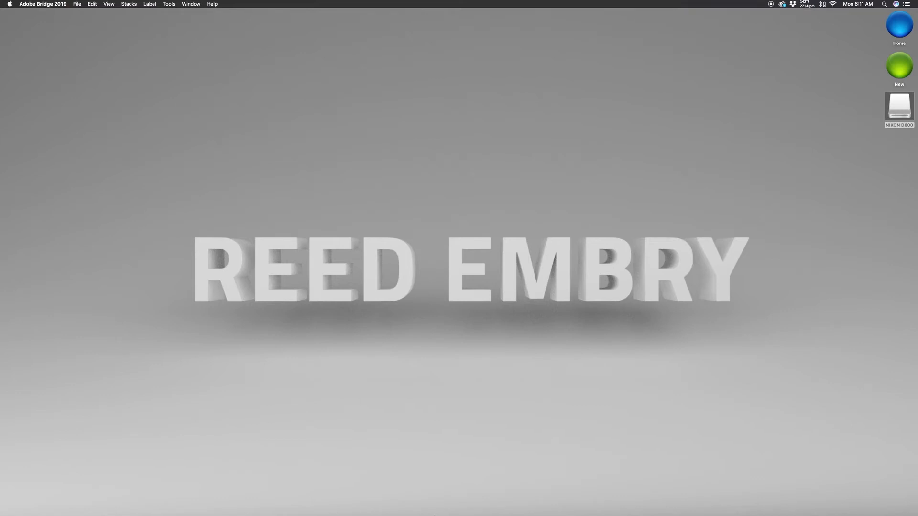
Step: Switch to Adobe Bridge, open the ten NEF and JPG photos from P100 to P3200 together in Camera Raw, and enlarge its window
mouse_move(450, 514)
click(474, 492)
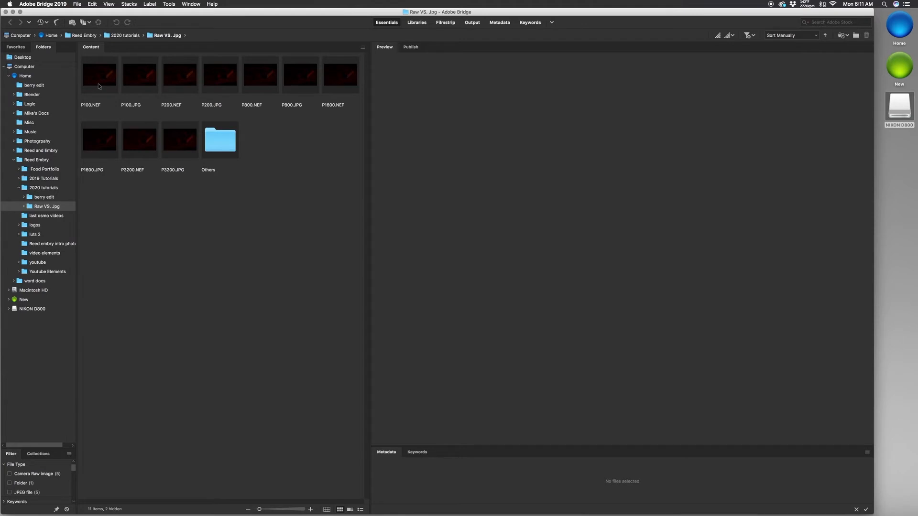
click(181, 138)
click(254, 206)
click(99, 77)
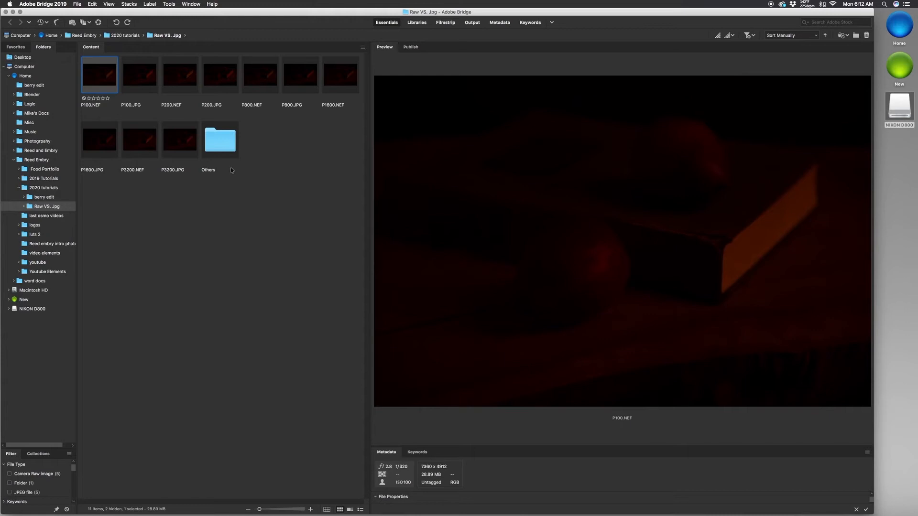
shift+click(182, 139)
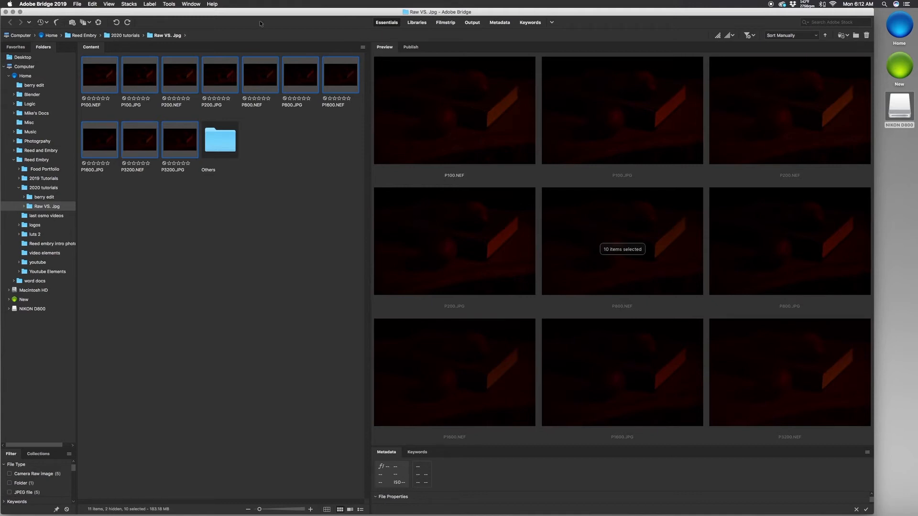
right_click(174, 80)
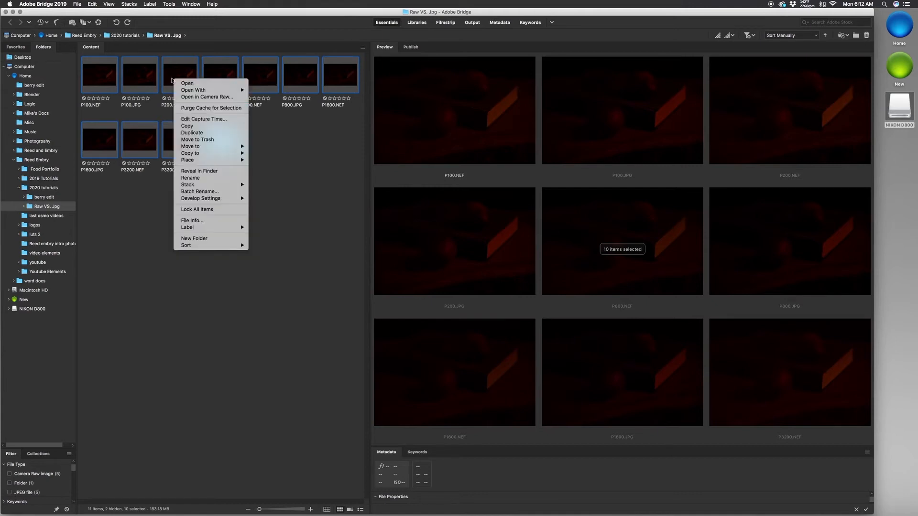
click(200, 98)
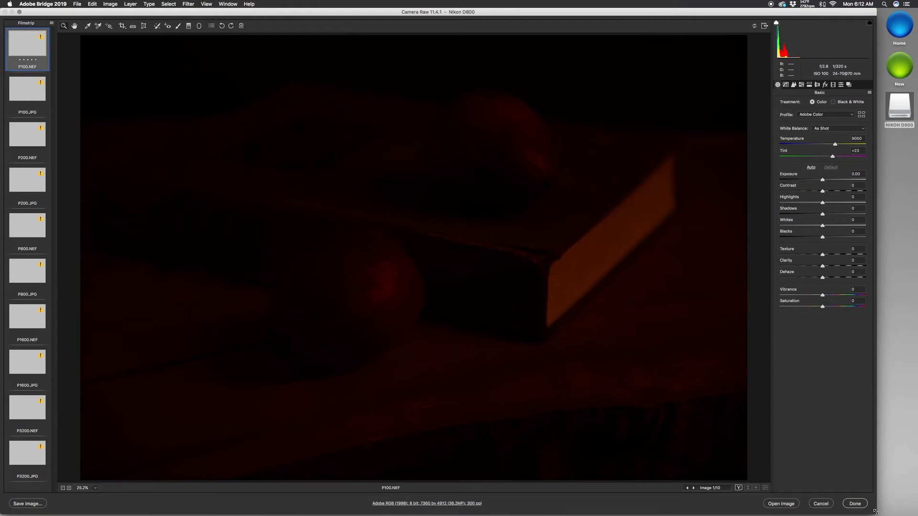
drag(874, 514, 915, 515)
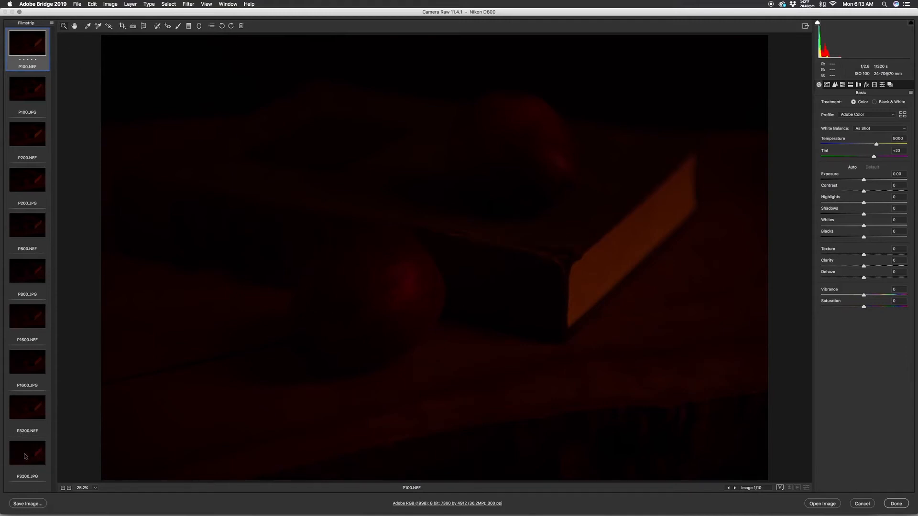
Step: Compare the unedited P3200.JPG with the unedited P100.NEF
click(22, 459)
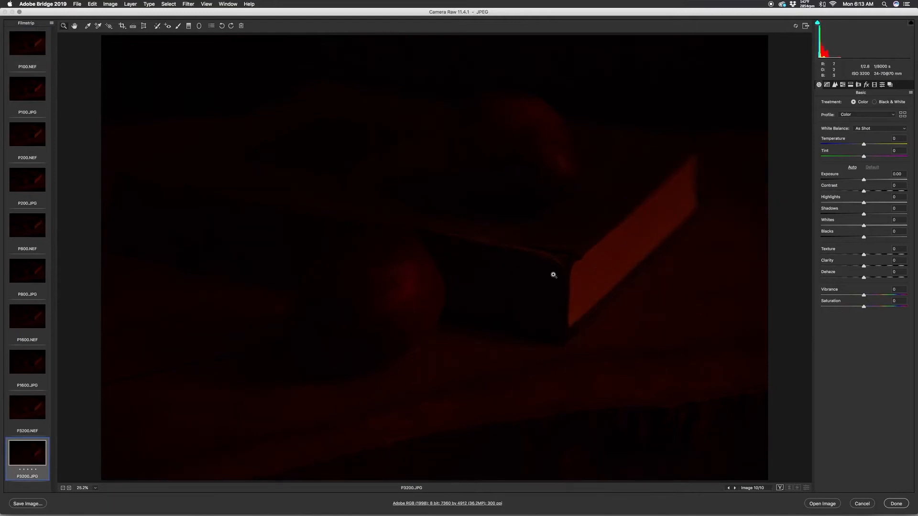
click(28, 52)
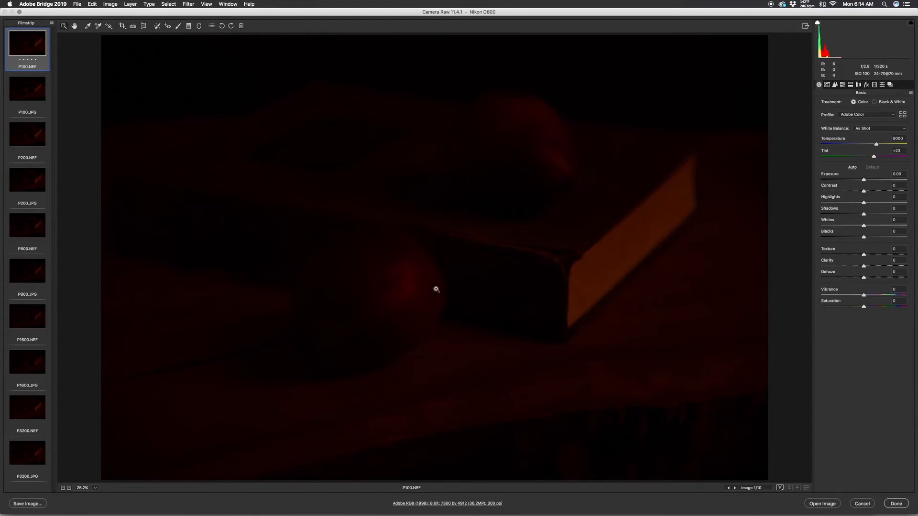
Step: Select all ten photos and set their exposure to +4.05 and the P100.NEF white balance temperature to 3300
key(shift)
shift+click(21, 461)
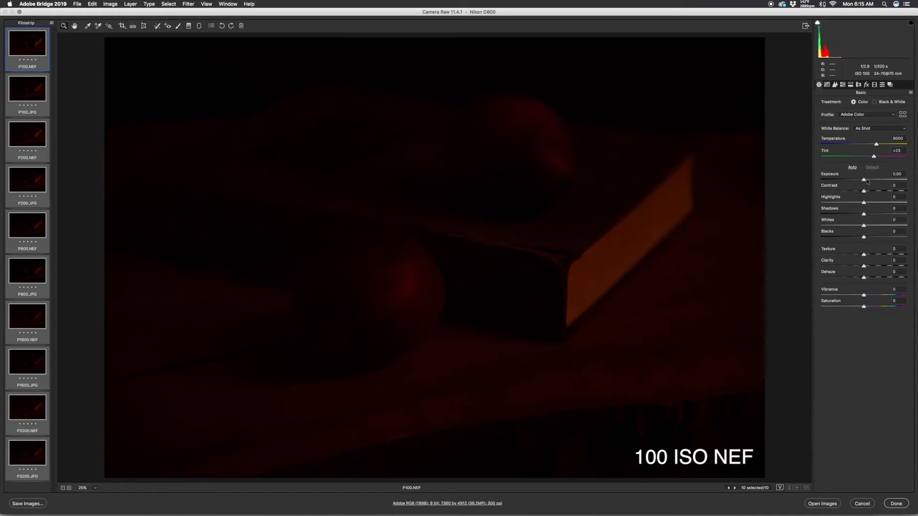
drag(865, 180, 894, 180)
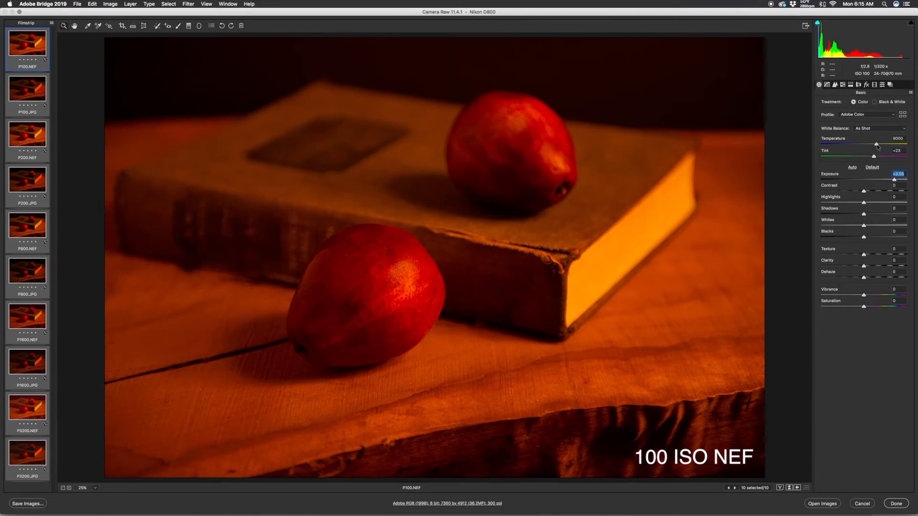
drag(877, 147, 832, 151)
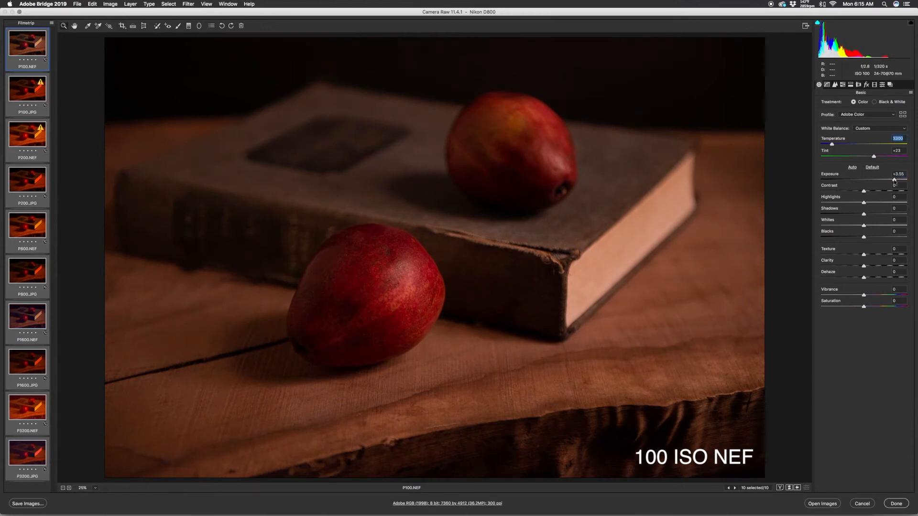
drag(895, 180, 899, 181)
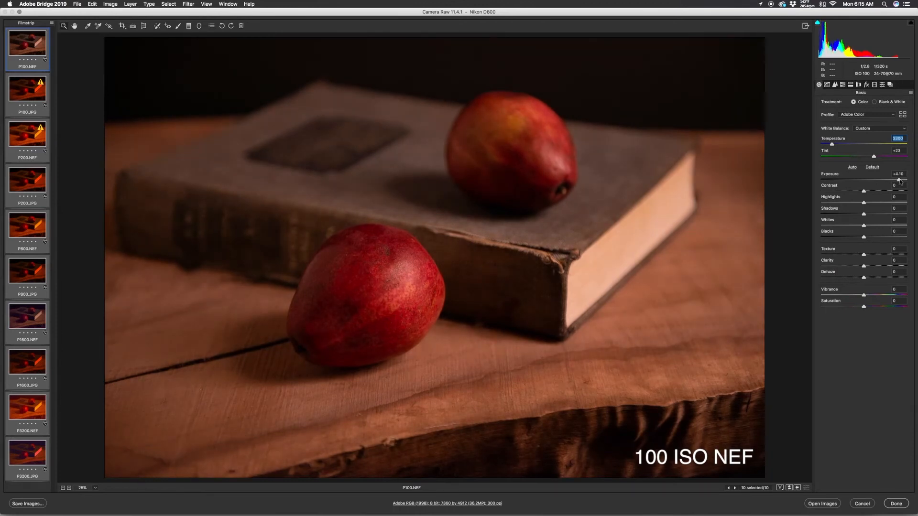
drag(900, 181, 899, 181)
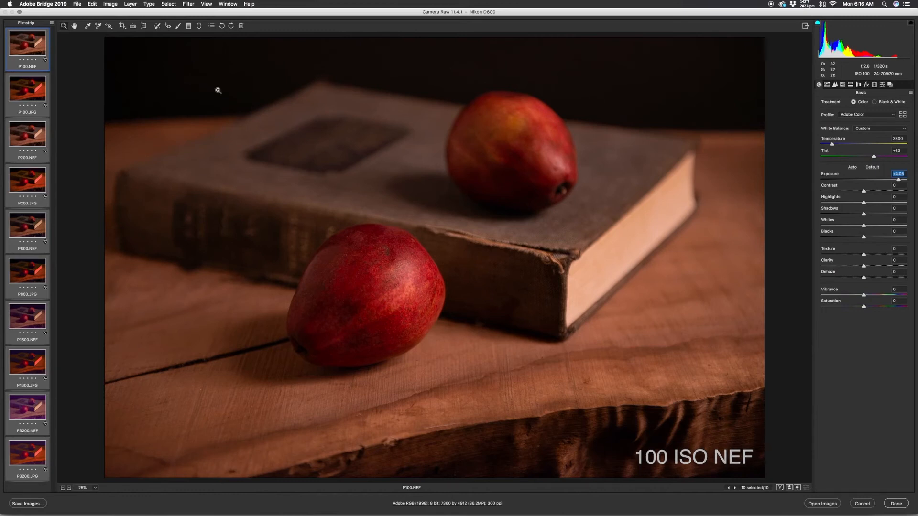
Step: Try correcting P100.JPG with temperature -86, exposure +4.70, highlights -44 and shadows +44
click(23, 94)
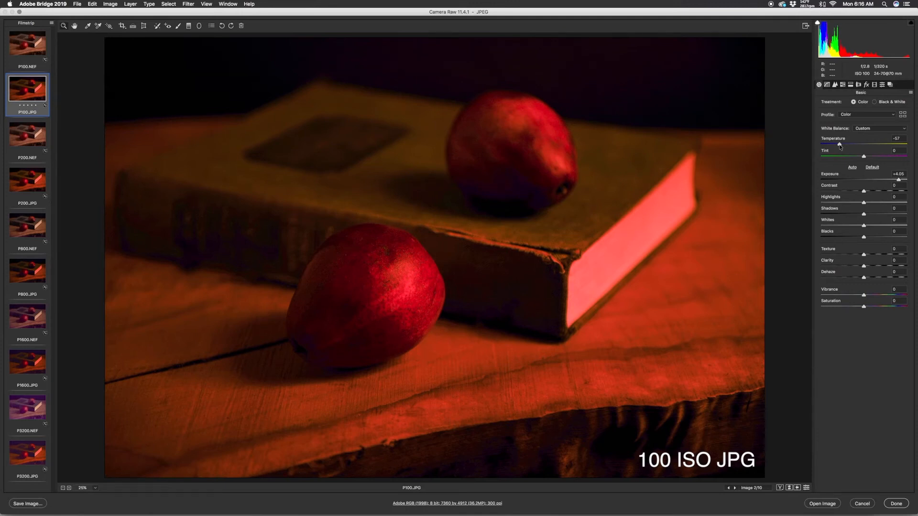
mouse_move(840, 146)
mouse_down()
mouse_move(861, 144)
mouse_move(826, 144)
mouse_up()
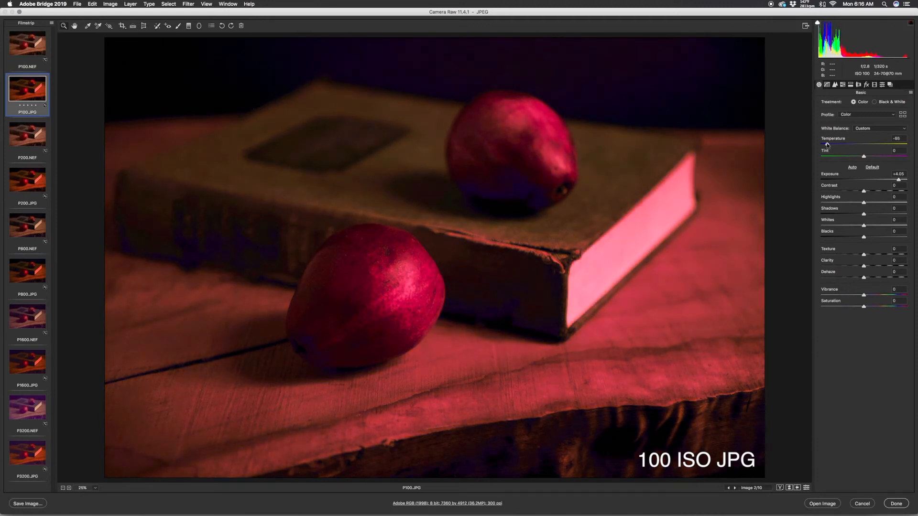
drag(899, 179, 907, 182)
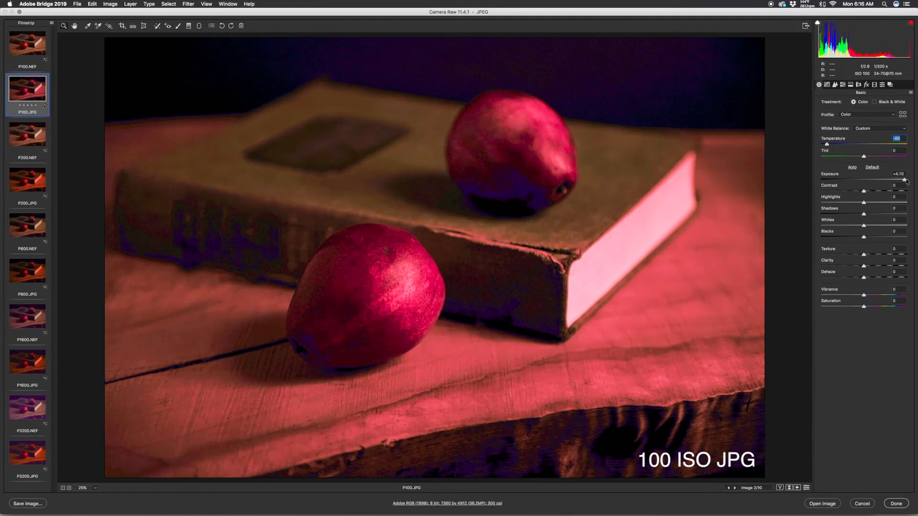
drag(864, 203, 843, 205)
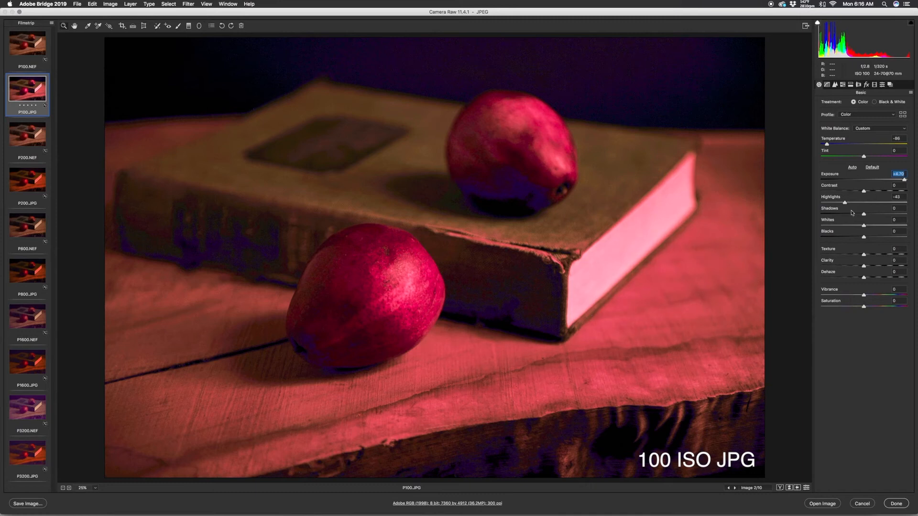
click(882, 215)
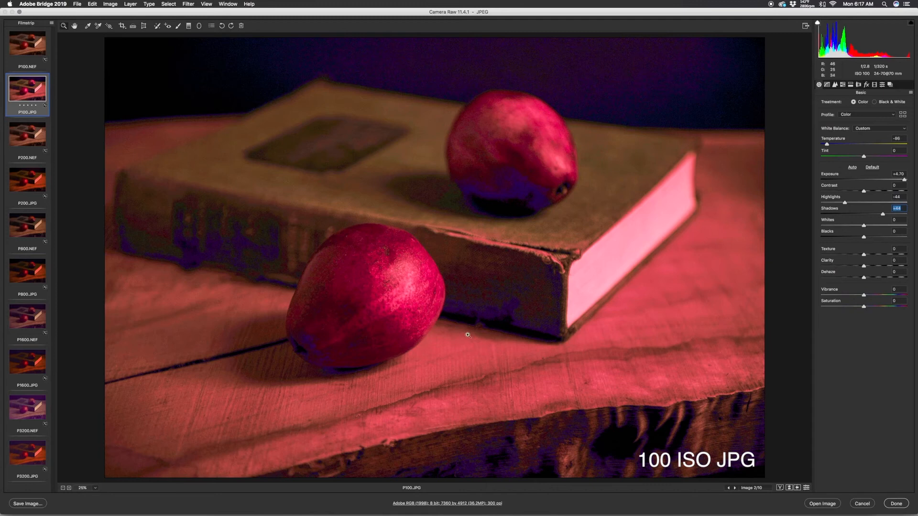
Step: Readjust P100.JPG to temperature -58, exposure +4.65, highlights -1 and shadows 0
drag(828, 146, 825, 146)
drag(900, 180, 895, 181)
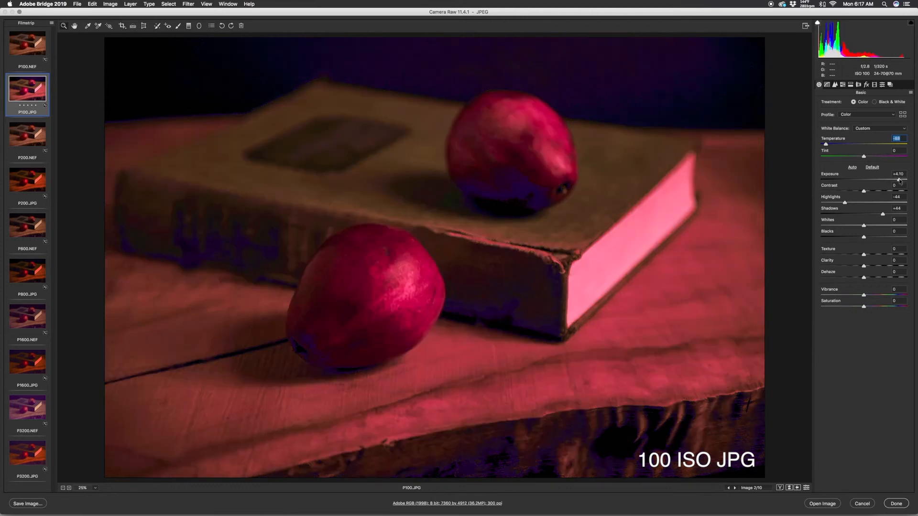
drag(845, 202, 863, 215)
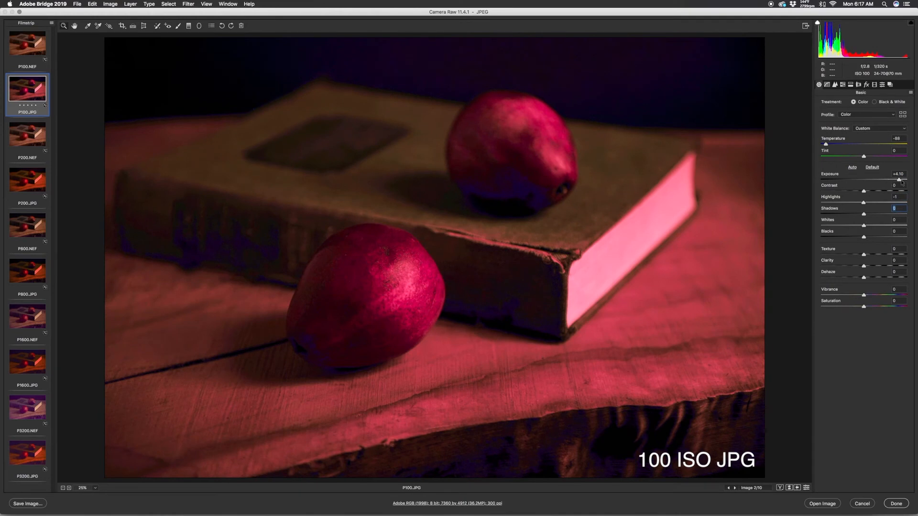
mouse_move(900, 180)
mouse_down()
mouse_move(892, 179)
mouse_move(903, 180)
mouse_up()
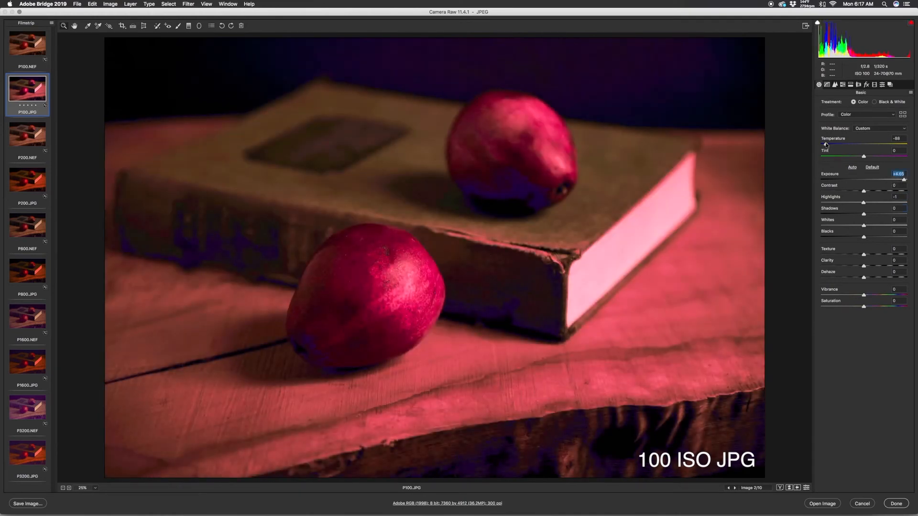
drag(826, 144, 839, 146)
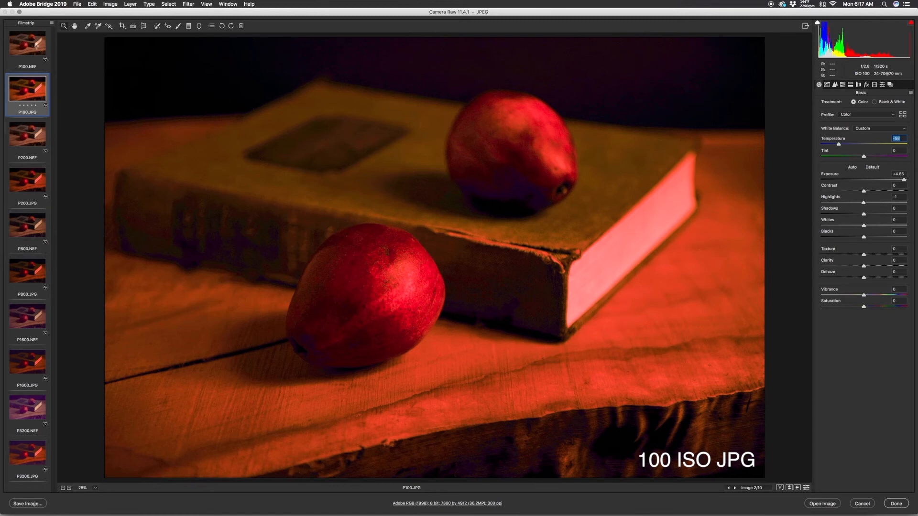
Step: Compare the adjusted P100.NEF with P100.JPG, and view P200.NEF
click(36, 48)
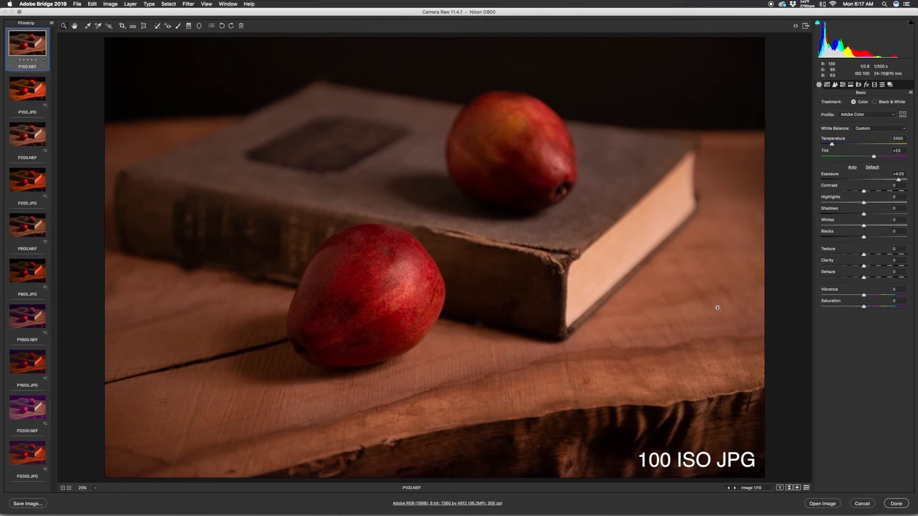
click(29, 96)
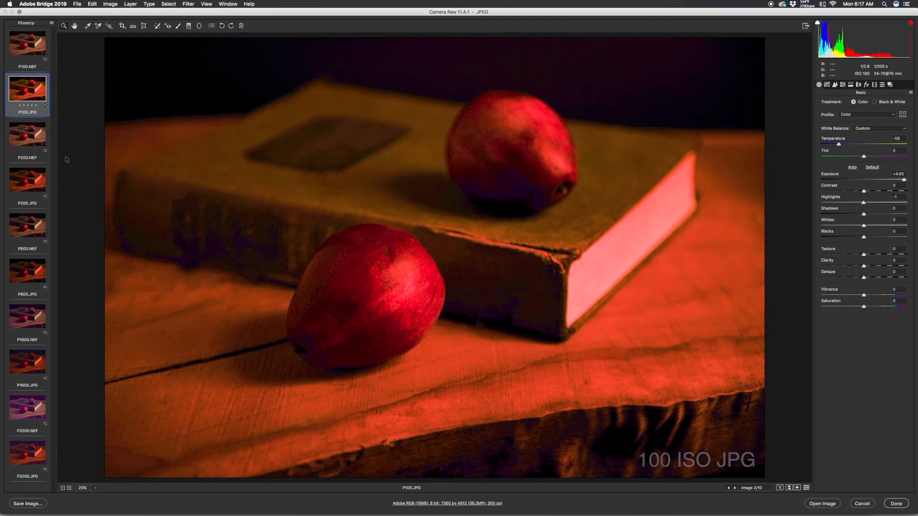
click(34, 138)
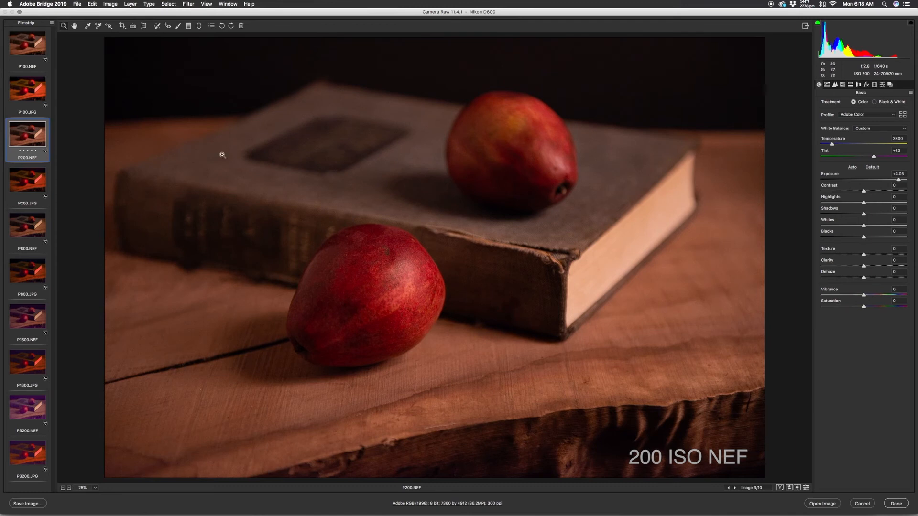
Step: Set the temperature of P200.JPG to -37 and its tint to -7
click(32, 185)
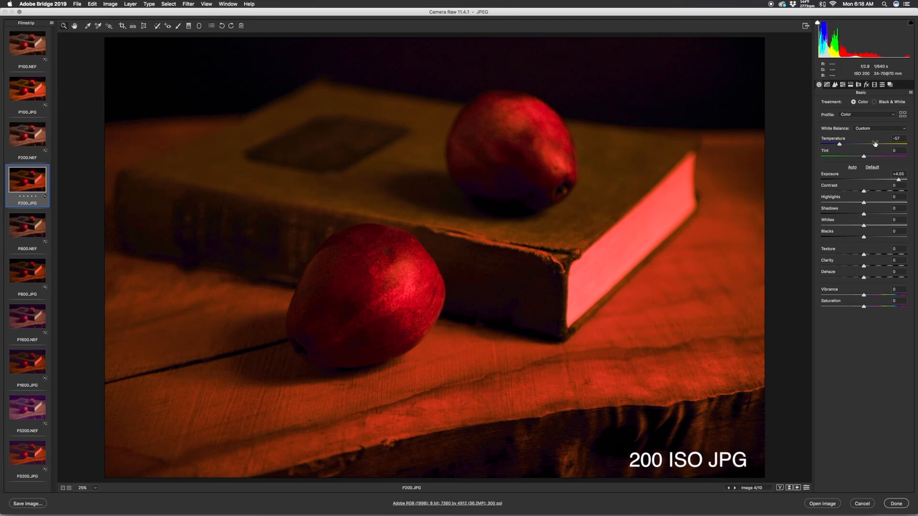
mouse_move(841, 146)
mouse_down()
mouse_move(829, 145)
mouse_move(857, 158)
mouse_move(848, 145)
mouse_up()
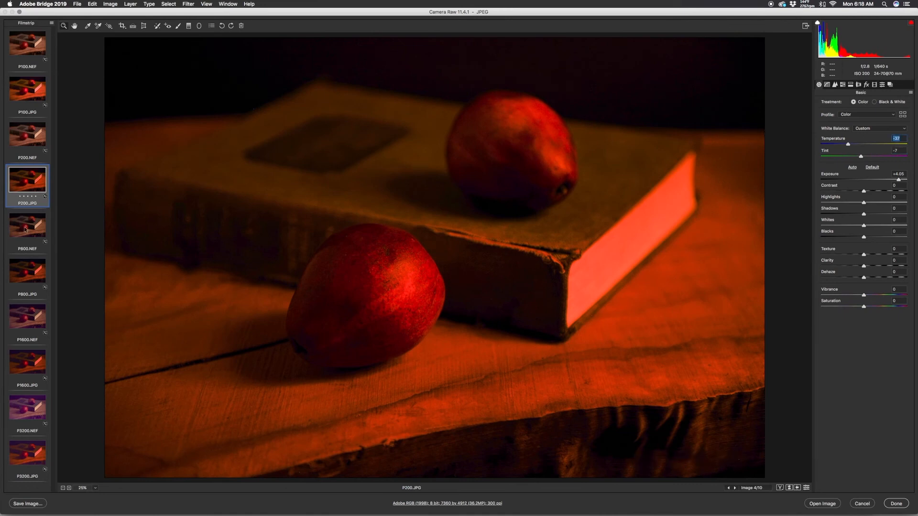
Step: Set the exposure of P800.NEF to +4.35
click(26, 228)
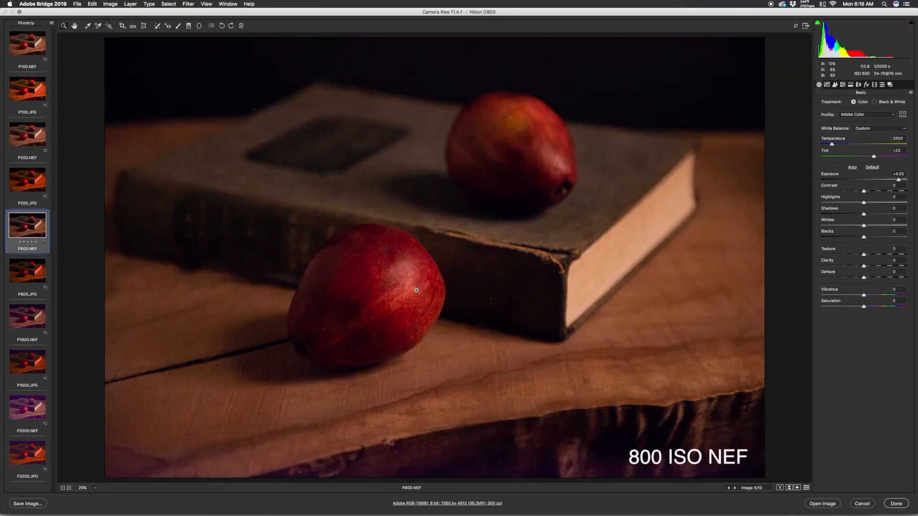
drag(900, 180, 903, 181)
click(902, 180)
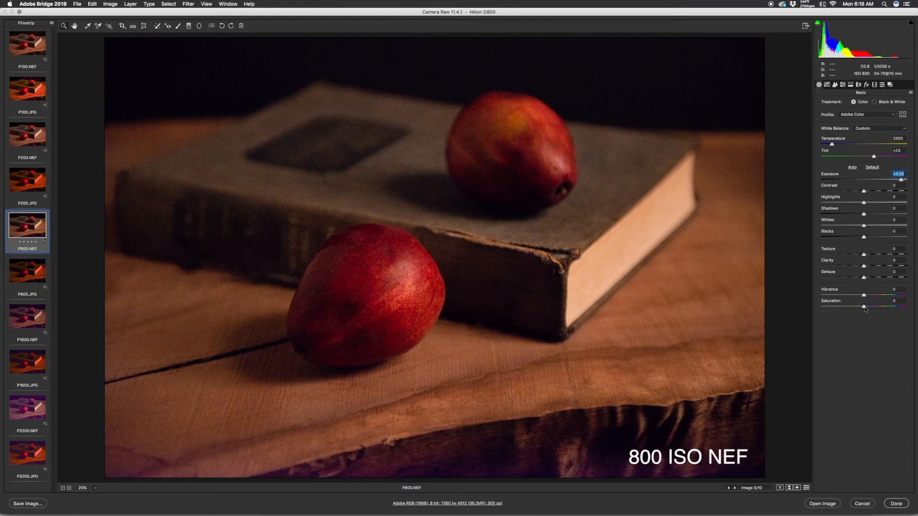
Step: Preview P800.NEF in monochrome with saturation at -100, and return the saturation to 0
drag(864, 307, 801, 312)
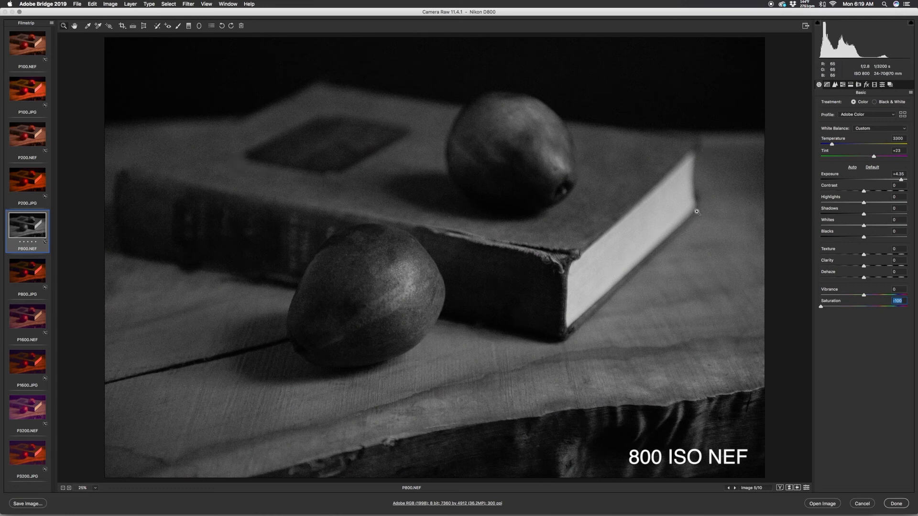
click(864, 307)
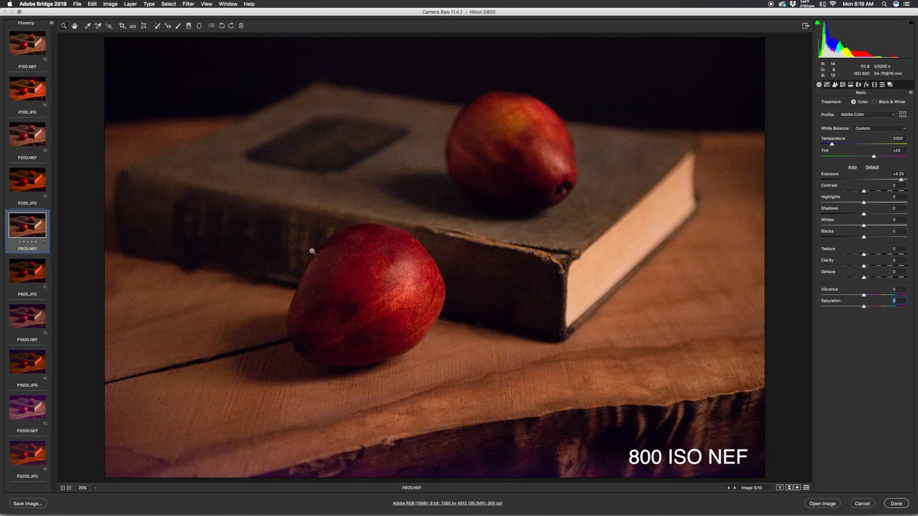
Step: Set the temperature of P800.JPG to +1
click(31, 272)
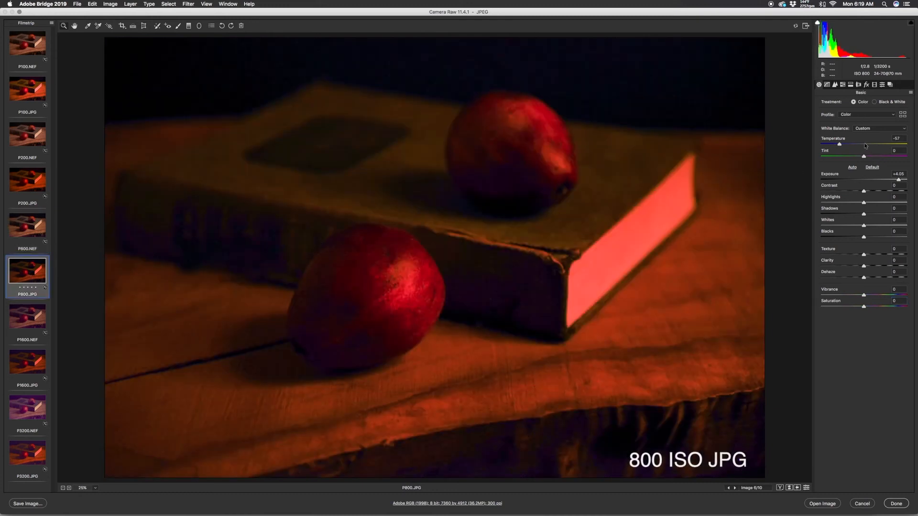
click(864, 144)
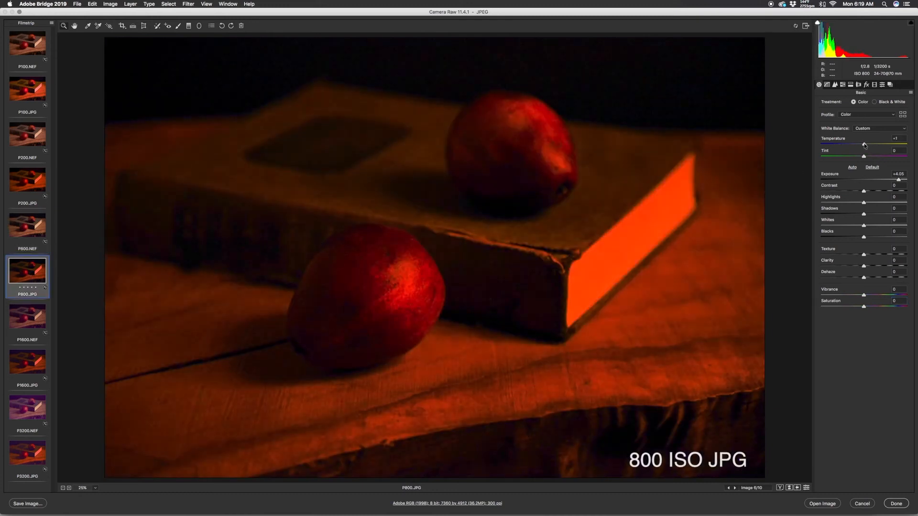
Step: Set the exposure of P800.JPG to about +4.2
click(867, 181)
click(900, 180)
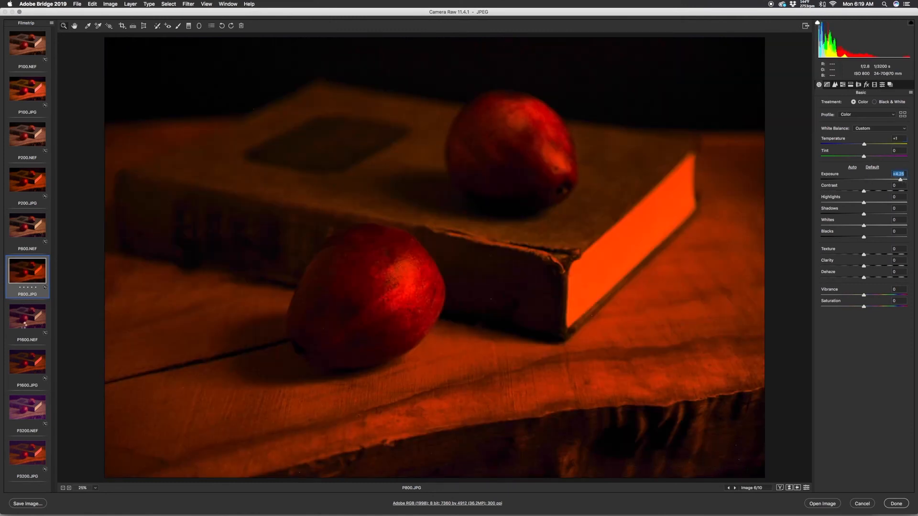
Step: Set the temperature of P1600.NEF to 3550 and its tint to +15
click(24, 328)
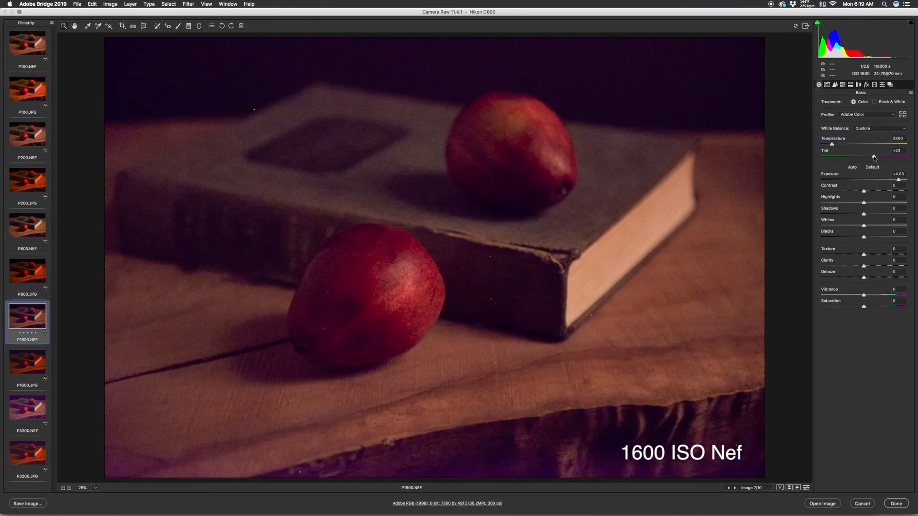
drag(874, 157, 834, 146)
click(835, 146)
Step: View P1600.JPG, and set the temperature of P3200.NEF to 3800 and its tint to +8
click(24, 367)
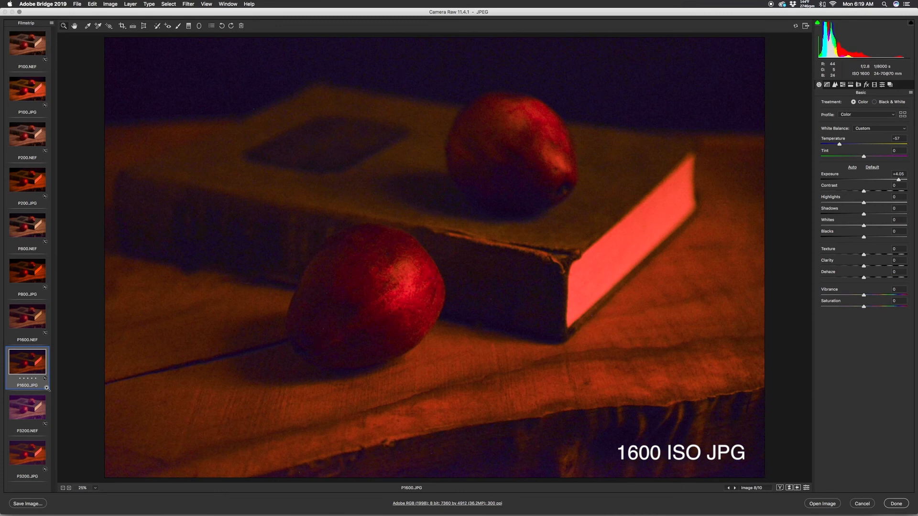
click(21, 405)
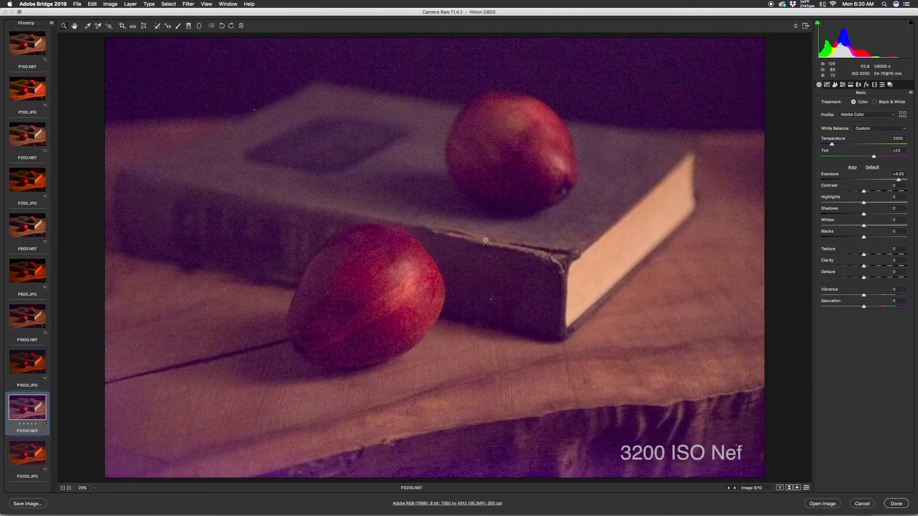
click(600, 174)
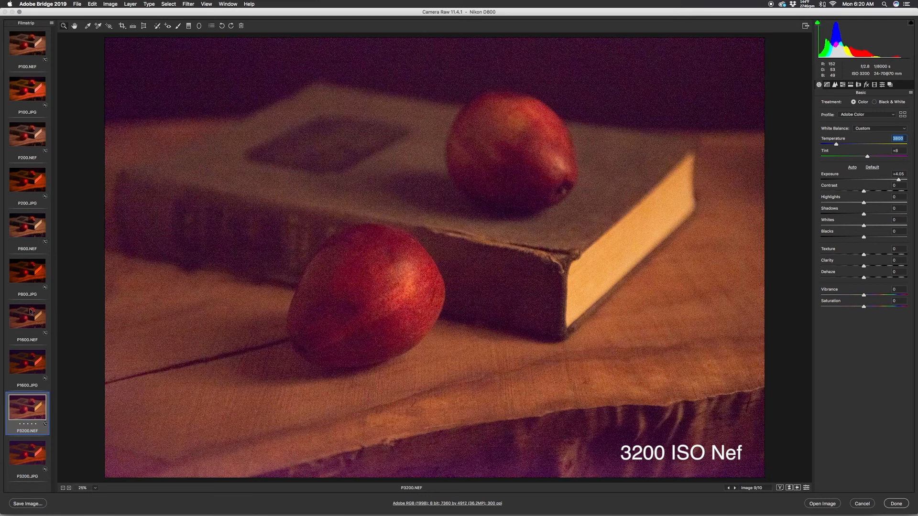
Step: Compare P3200.JPG with P3200.NEF, and view P100.JPG and P1600.NEF for noise and color differences
click(24, 461)
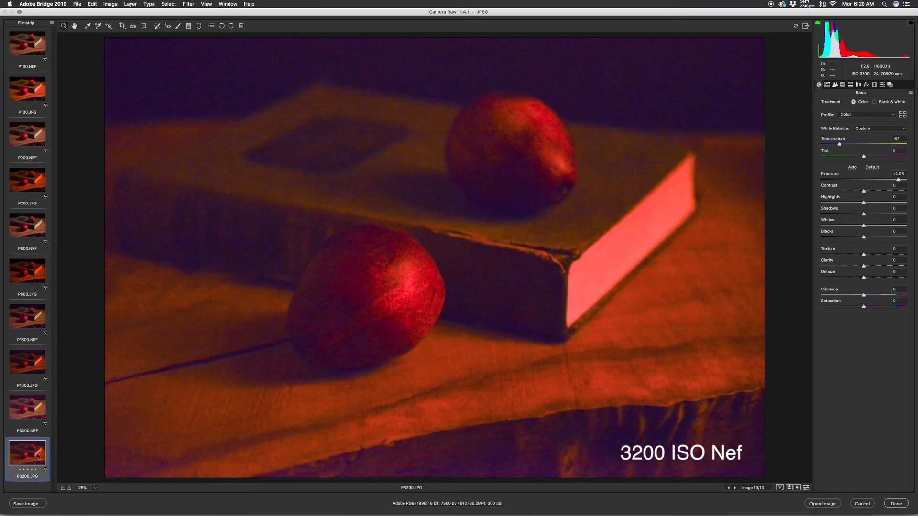
click(21, 402)
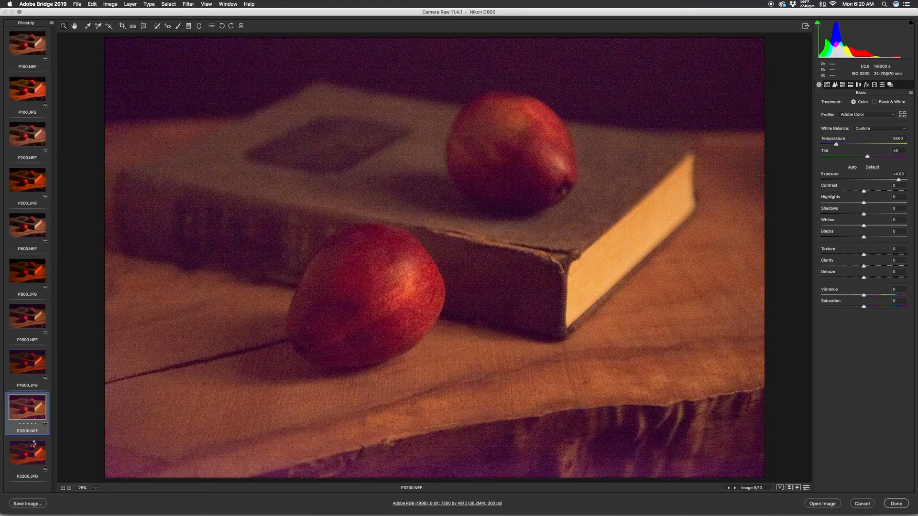
click(33, 445)
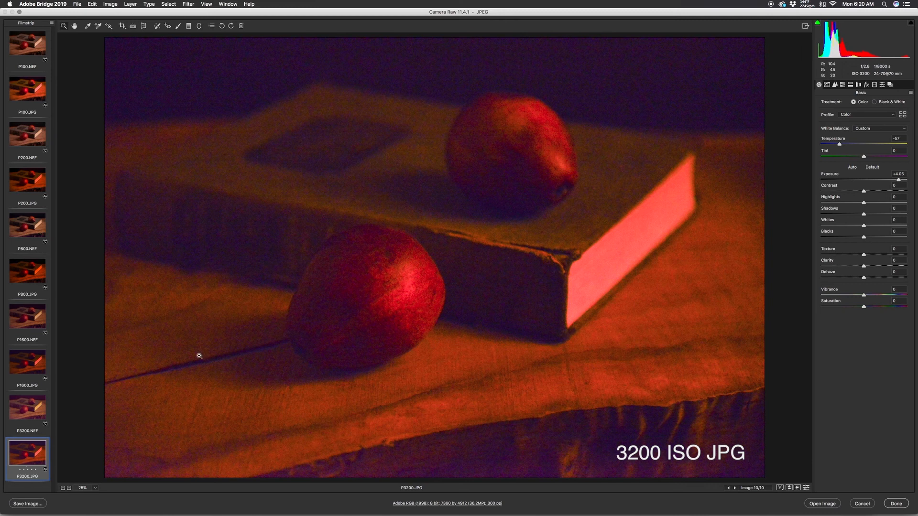
click(31, 88)
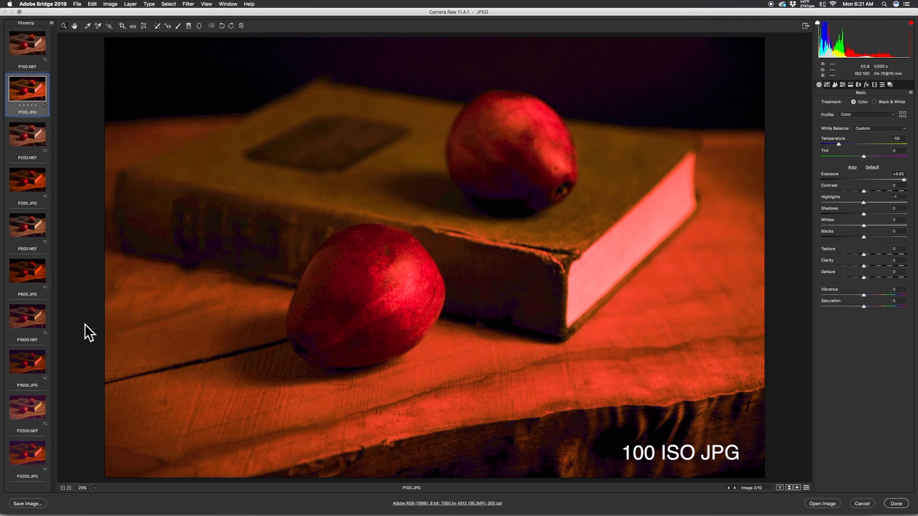
click(27, 321)
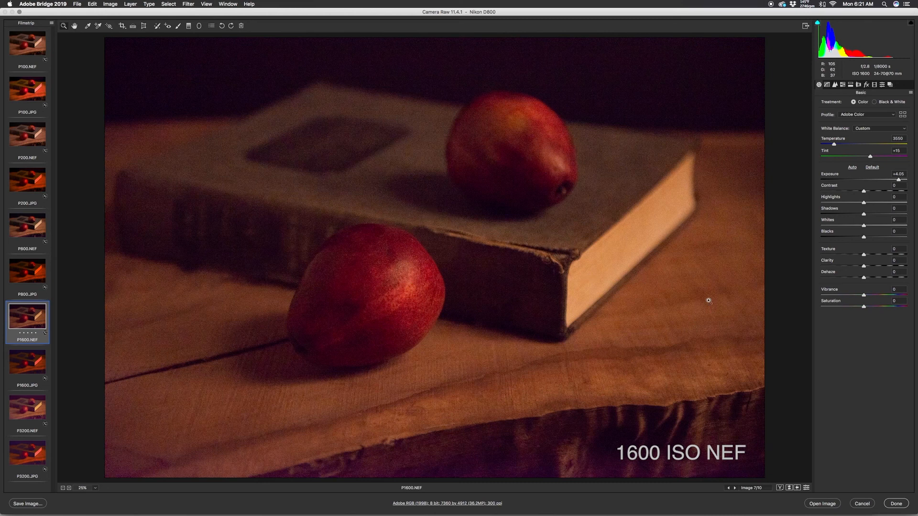
Step: Finish the Camera Raw session and preview P100.NEF in Adobe Bridge
click(896, 504)
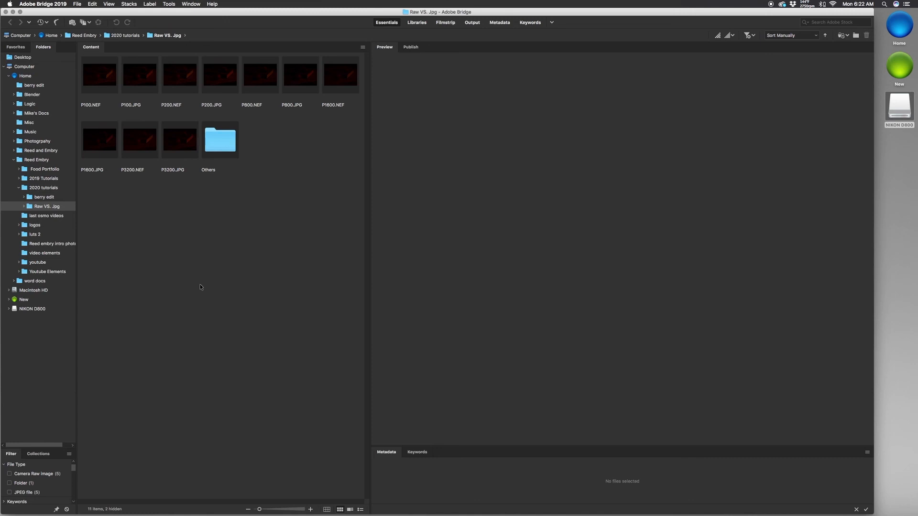
click(102, 77)
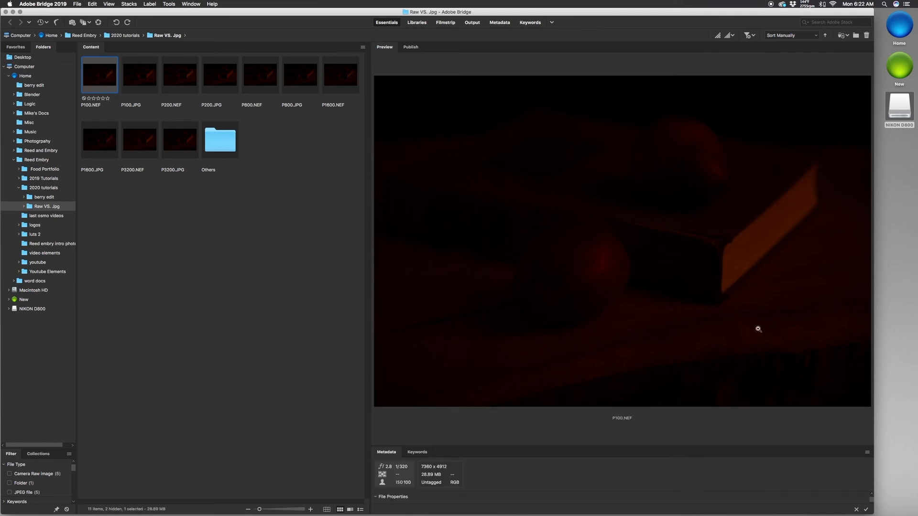
Step: Open the Others folder and preview _RED2485.NEF and Pears Edited.psd
double_click(220, 139)
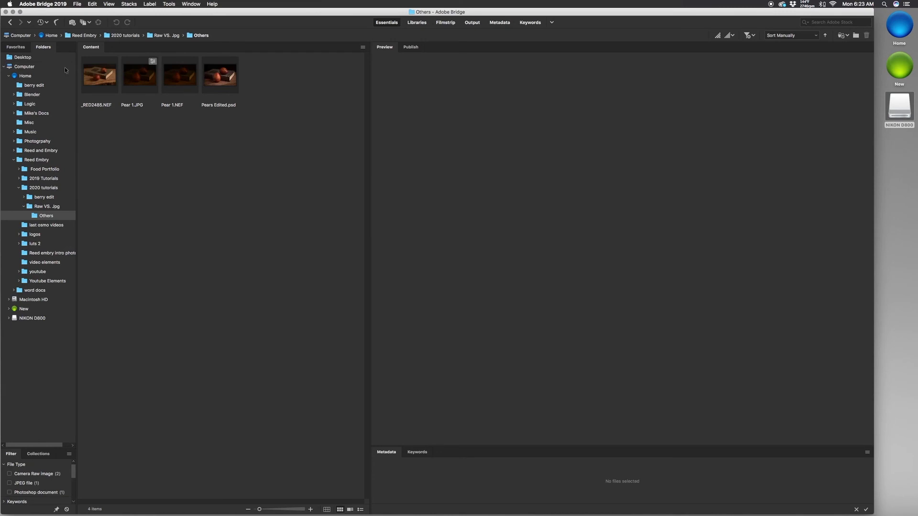
click(102, 77)
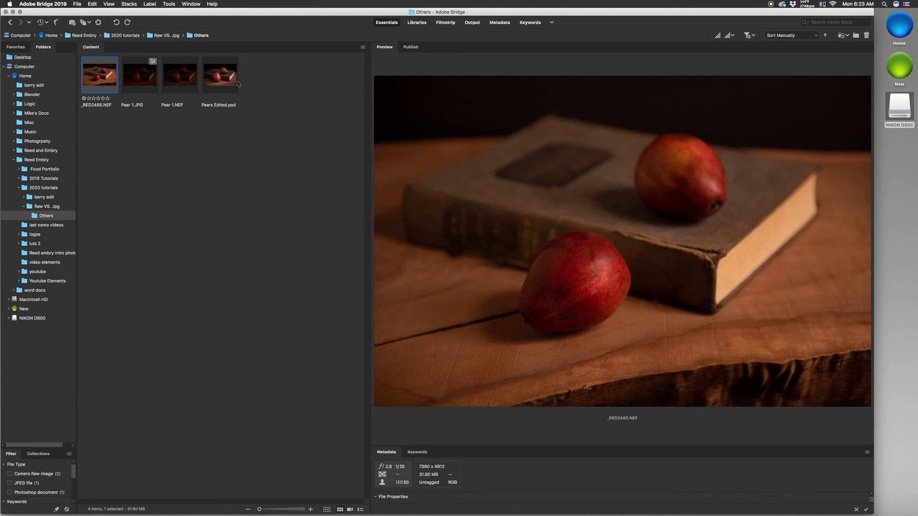
click(227, 79)
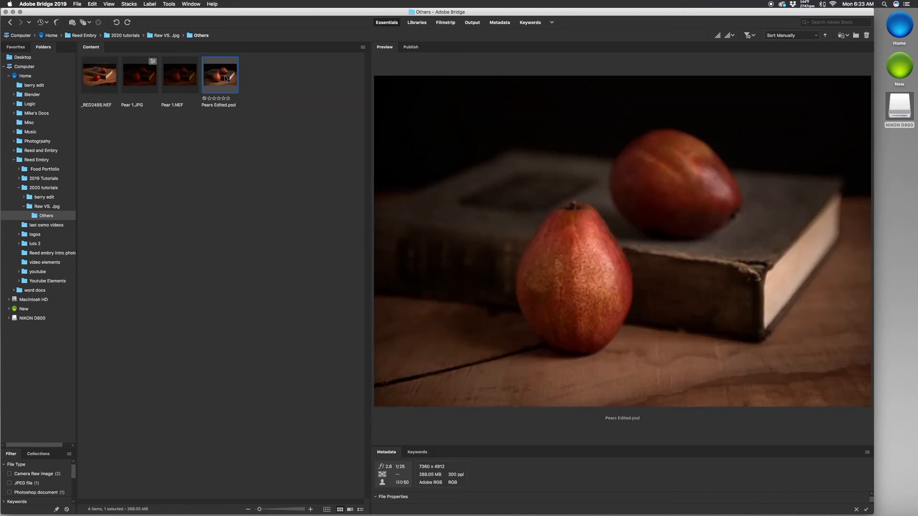